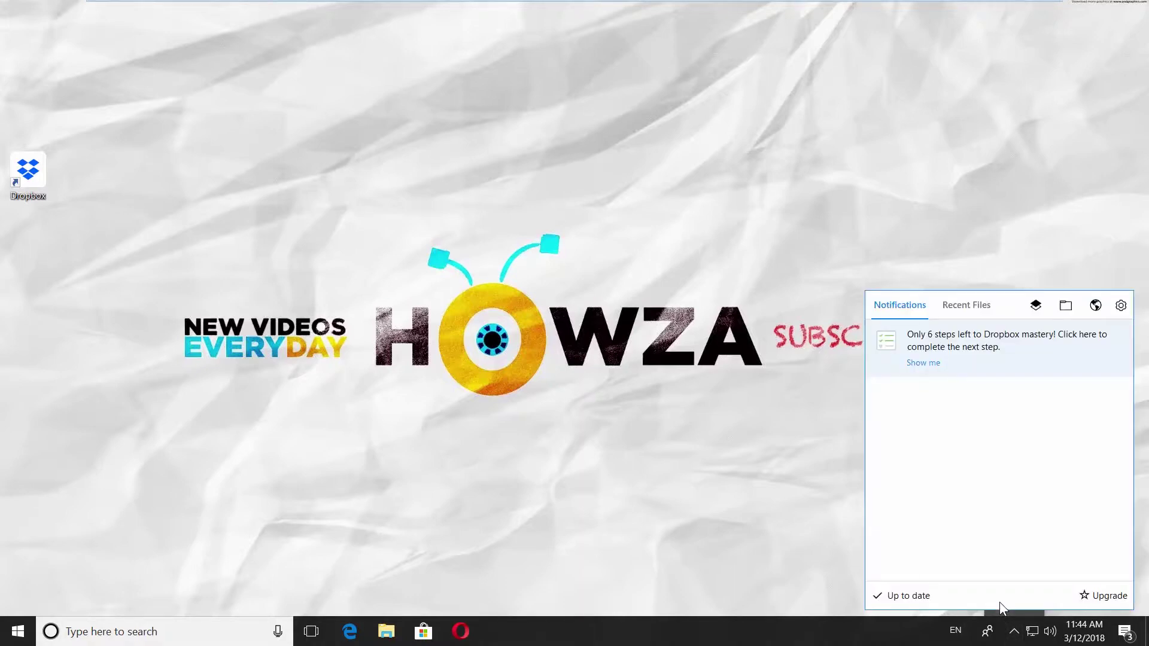
Open the Dropbox tray panel and its settings menu.
left_click(1122, 307)
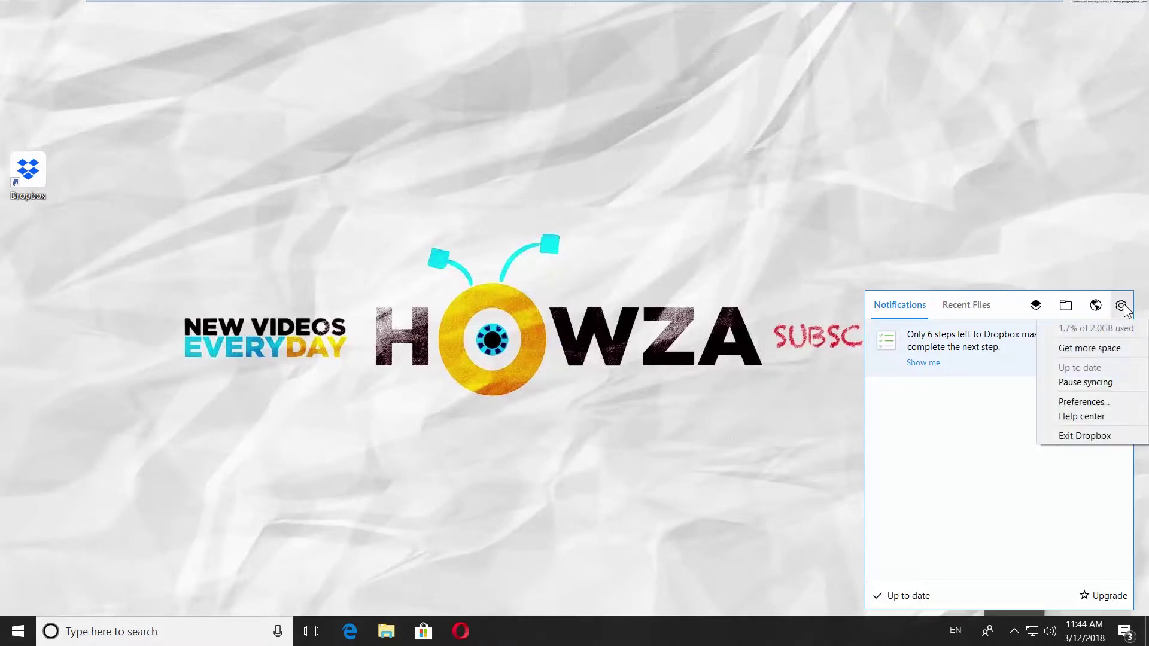
Unlink the current Dropbox account from the Account preferences and confirm the unlink.
left_click(1072, 403)
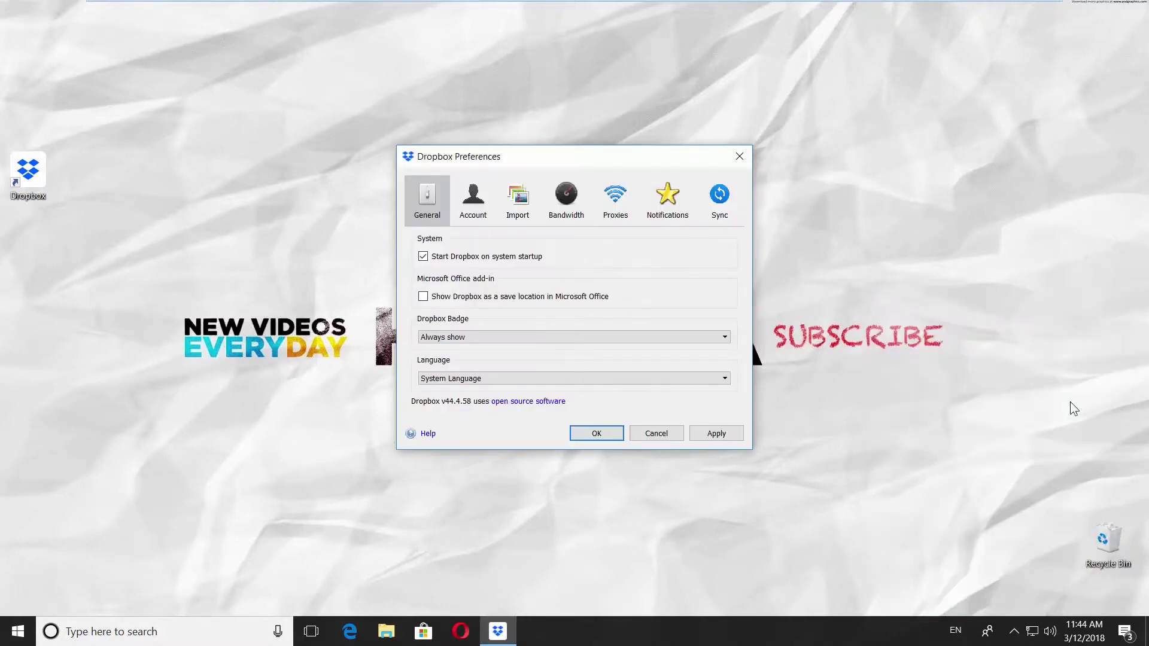
left_click(476, 202)
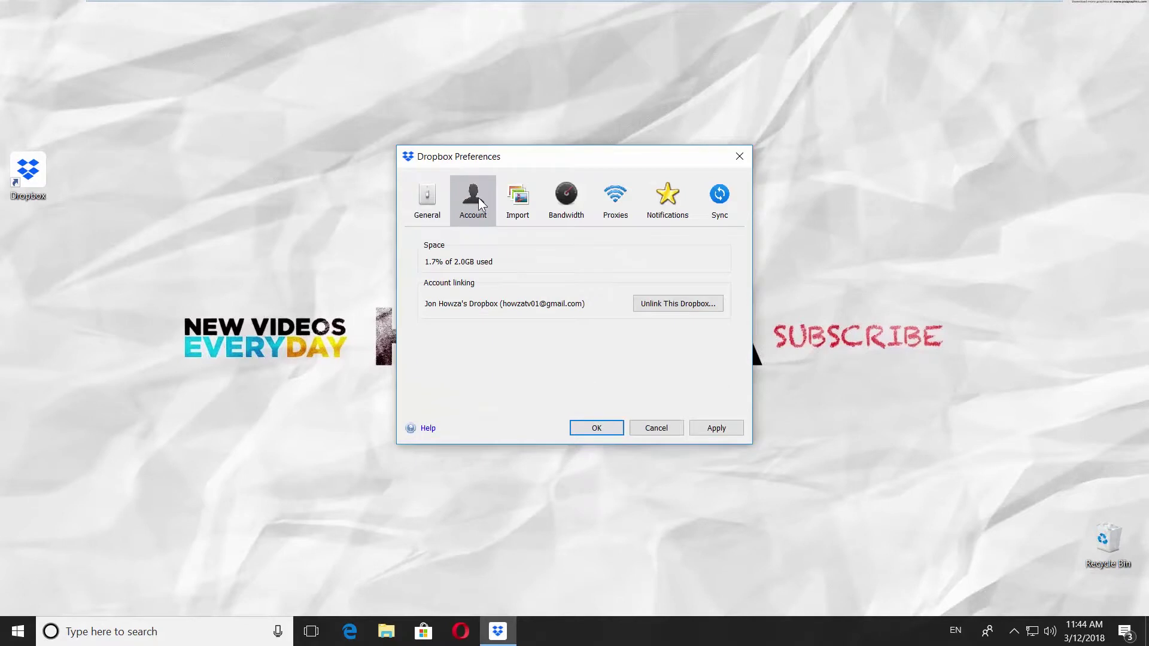
left_click(667, 310)
left_click(659, 339)
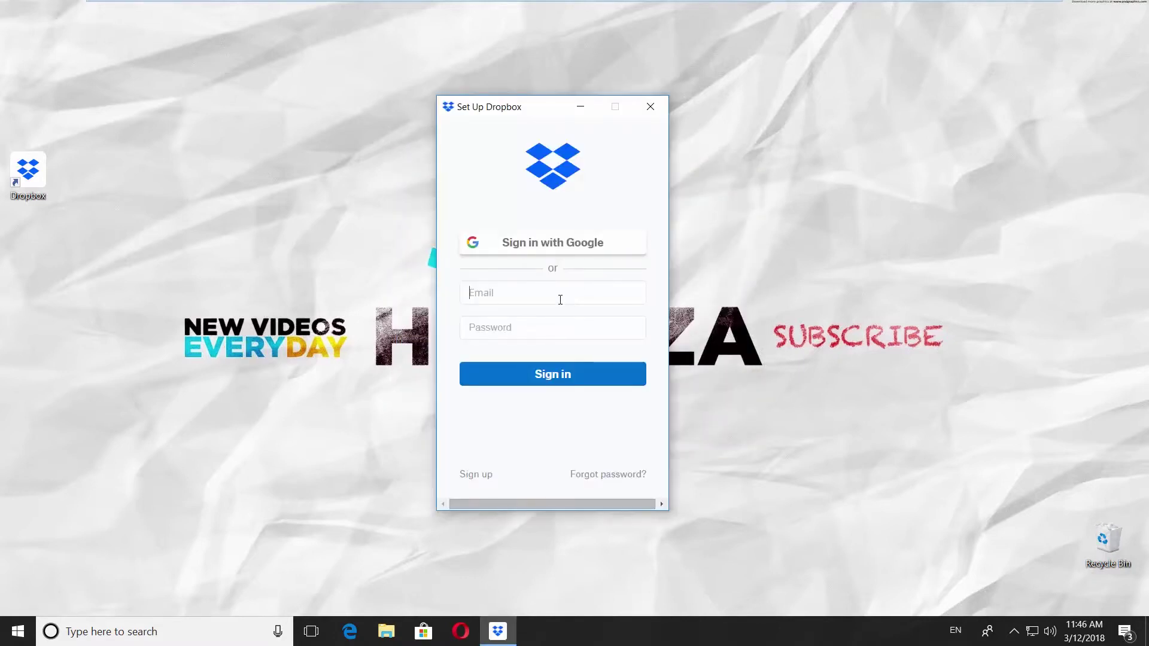
Sign in to Dropbox with the new account's email and password.
left_click(537, 326)
type("•••••••••••")
left_click(540, 371)
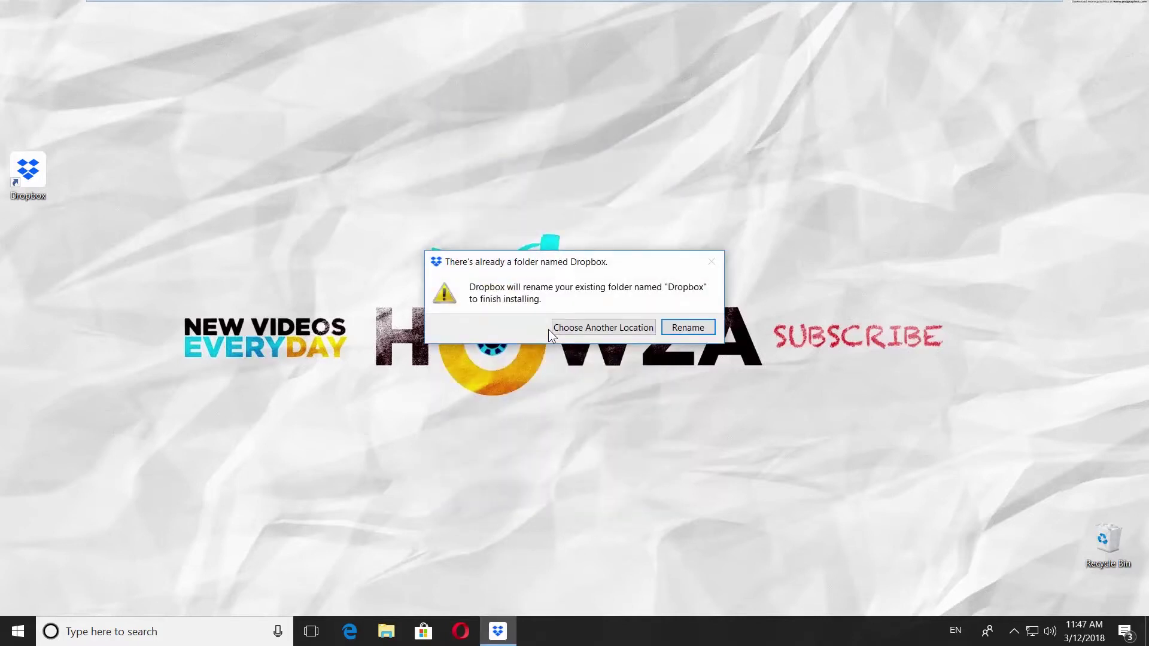
Put the Dropbox folder in a new folder elsewhere, then start the welcome tour and go past its first slide.
left_click(615, 329)
left_click(533, 407)
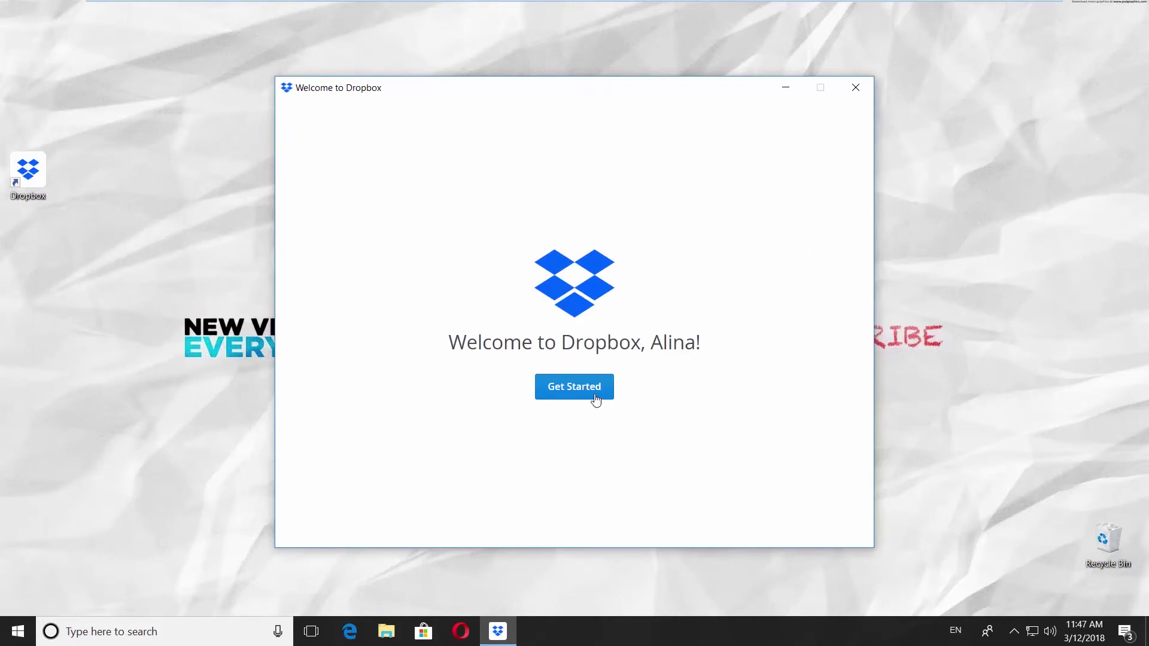
left_click(595, 394)
left_click(590, 453)
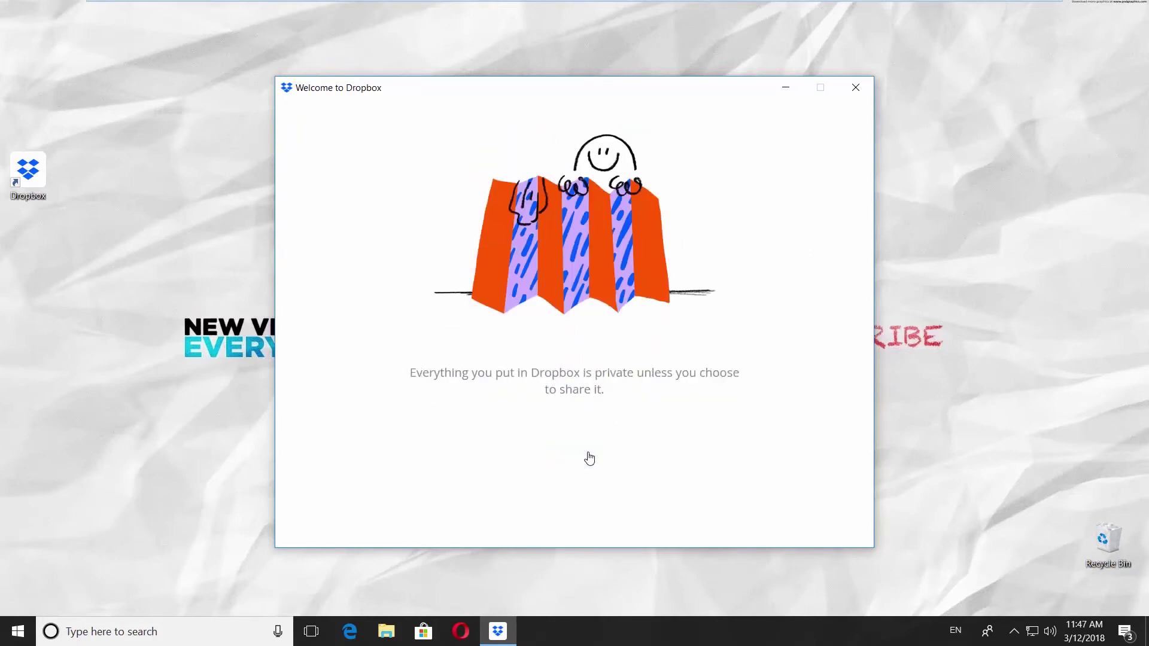